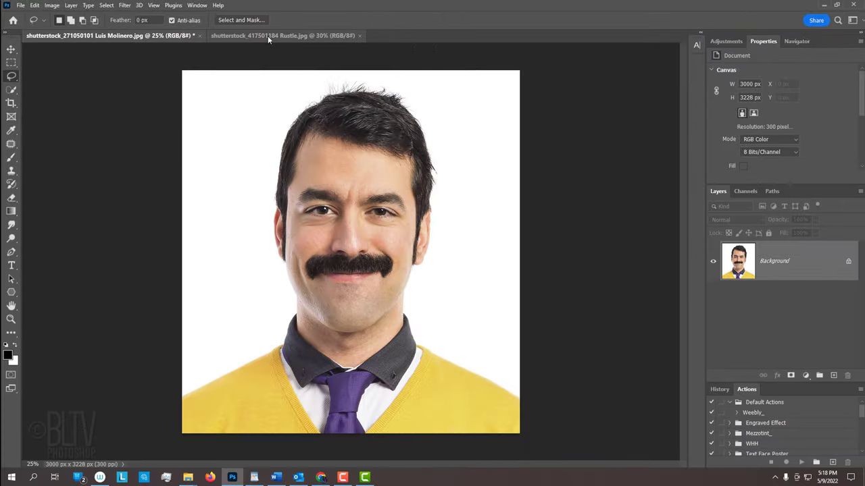
- Switch to the blonde woman's portrait document tab
{"action": "left_click", "coordinate": [267, 36]}
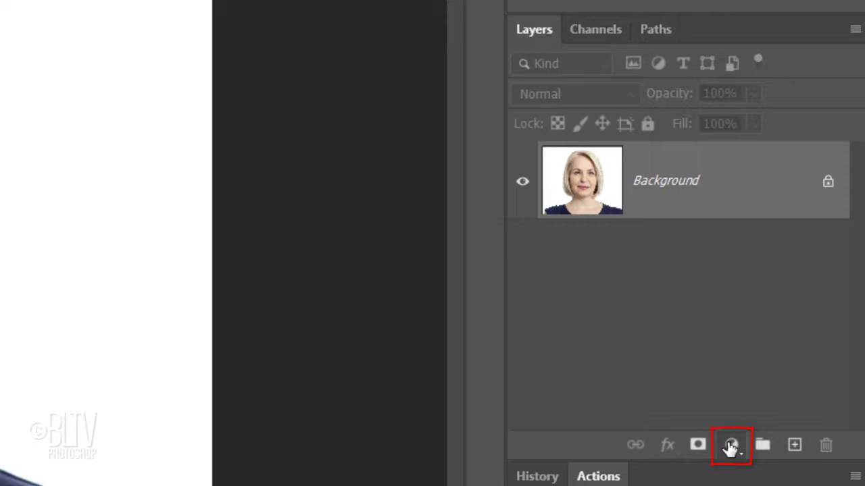
- Add a Curves 1 adjustment, stamp the visible result into Layer 1, and duplicate it as Layer 1 copy
{"action": "left_click", "coordinate": [730, 447]}
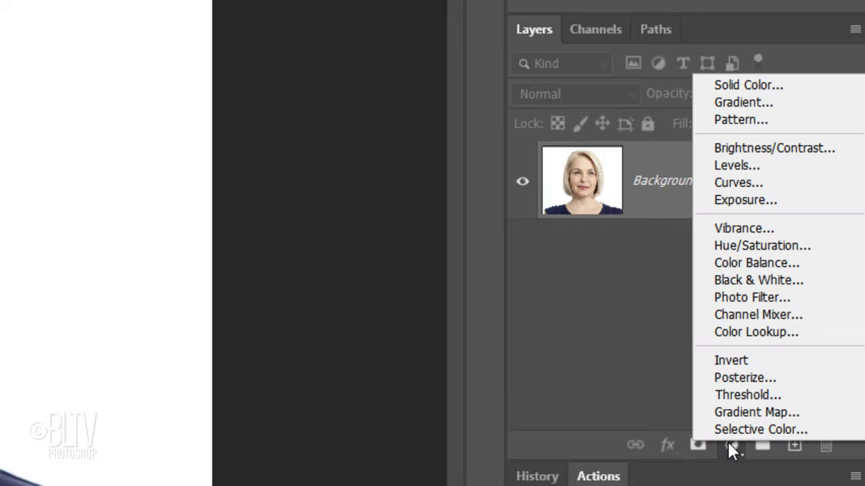
{"action": "left_click", "coordinate": [736, 184]}
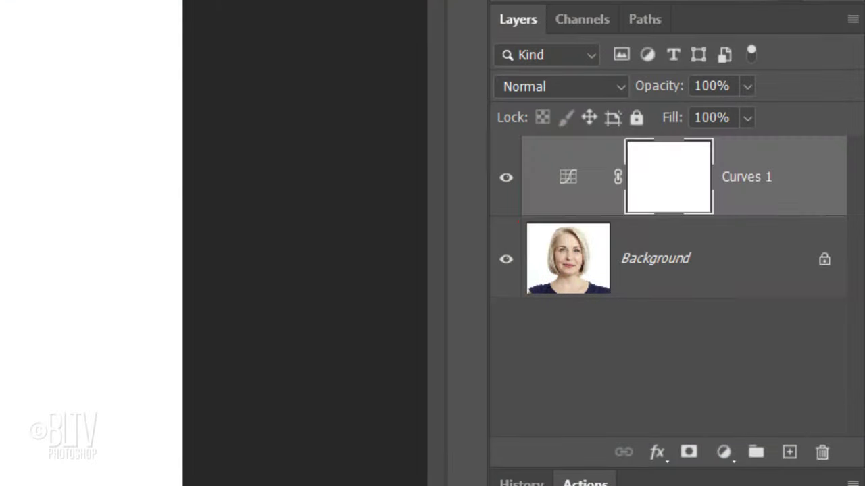
{"action": "key", "text": "ctrl+alt+shift+e"}
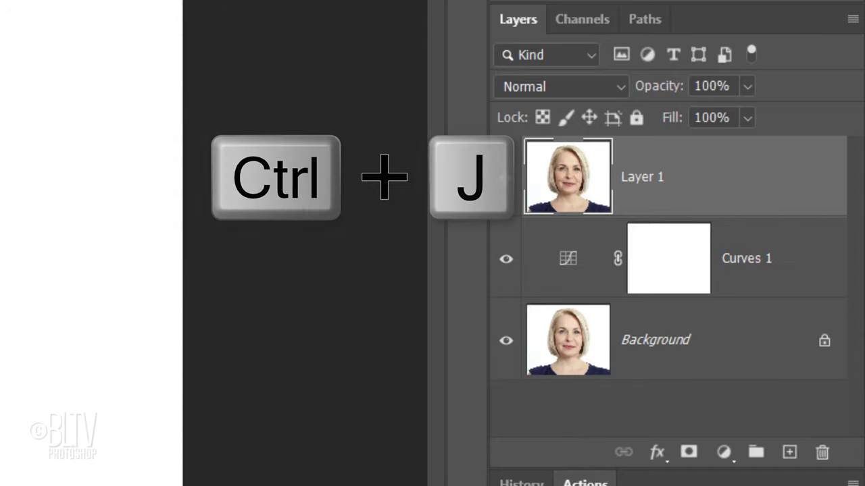
{"action": "key", "text": "ctrl+j"}
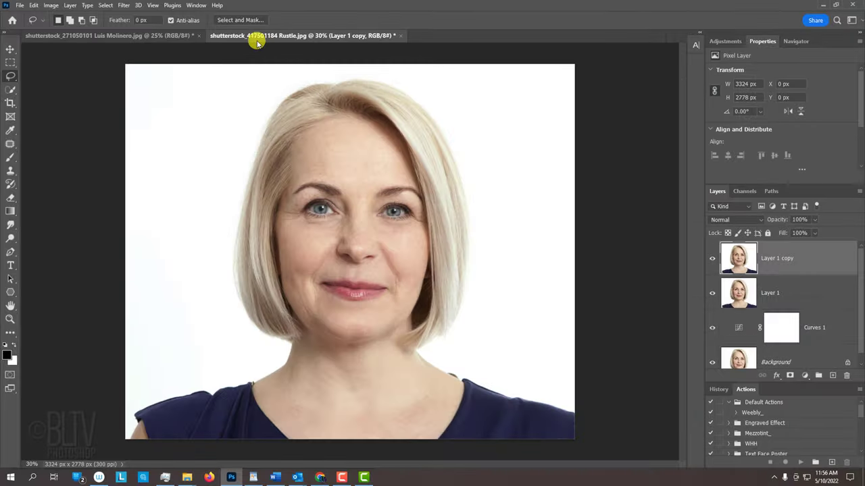
- On the moustached man's portrait, add a Curves 1 layer and stamp visible into Layer 1
{"action": "left_click", "coordinate": [113, 37]}
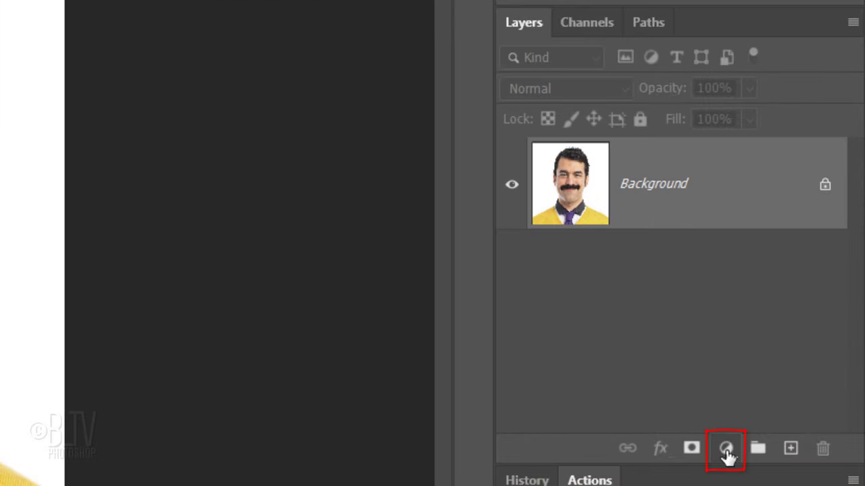
{"action": "left_click", "coordinate": [725, 449]}
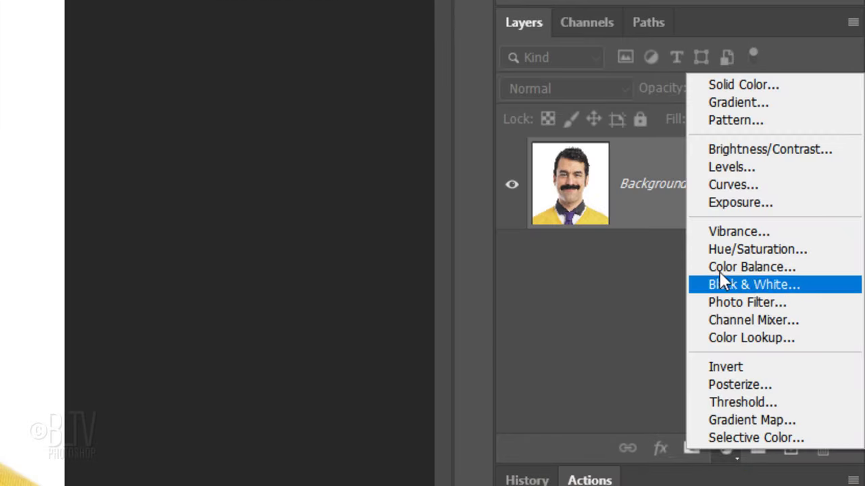
{"action": "left_click", "coordinate": [726, 188]}
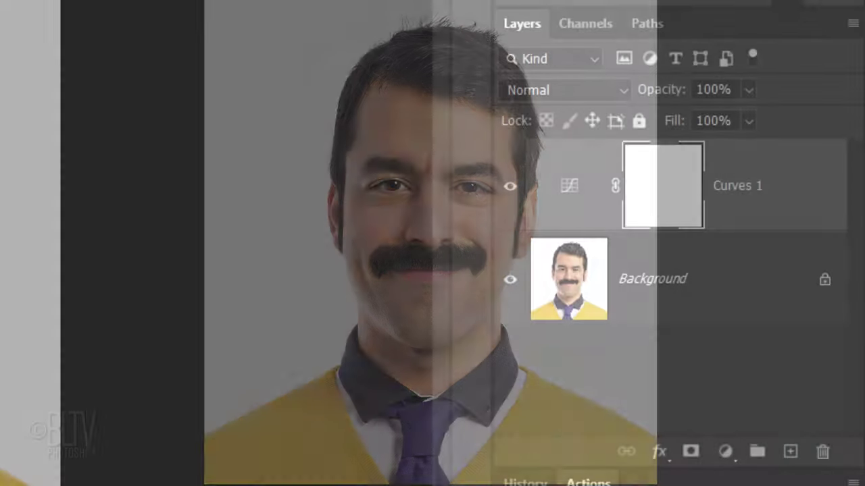
{"action": "key", "text": "ctrl+alt+shift+e"}
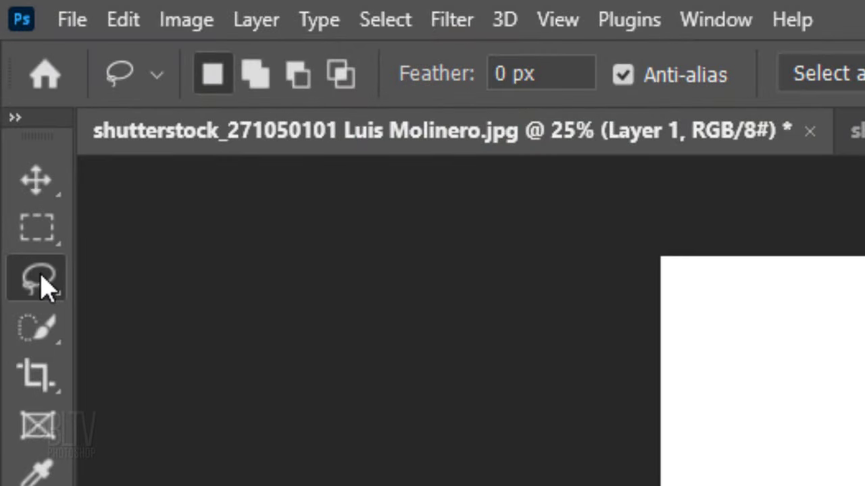
- Lasso the man's face from forehead to chin and copy it onto a new Layer 2
{"action": "right_click", "coordinate": [38, 286]}
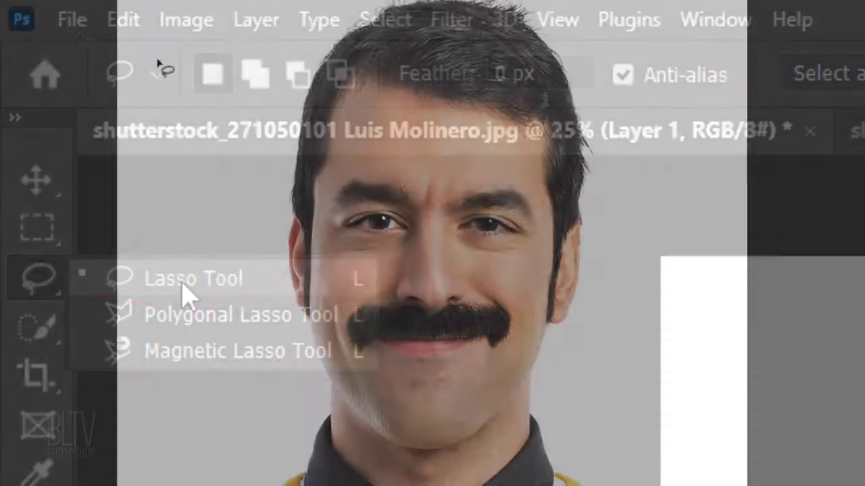
{"action": "mouse_move", "coordinate": [413, 124]}
{"action": "left_mouse_down"}
{"action": "mouse_move", "coordinate": [375, 129]}
{"action": "mouse_move", "coordinate": [325, 193]}
{"action": "mouse_move", "coordinate": [317, 264]}
{"action": "mouse_move", "coordinate": [330, 360]}
{"action": "mouse_move", "coordinate": [385, 409]}
{"action": "mouse_move", "coordinate": [448, 415]}
{"action": "mouse_move", "coordinate": [513, 362]}
{"action": "mouse_move", "coordinate": [540, 277]}
{"action": "mouse_move", "coordinate": [545, 225]}
{"action": "mouse_move", "coordinate": [530, 169]}
{"action": "mouse_move", "coordinate": [458, 127]}
{"action": "mouse_move", "coordinate": [383, 128]}
{"action": "left_mouse_up"}
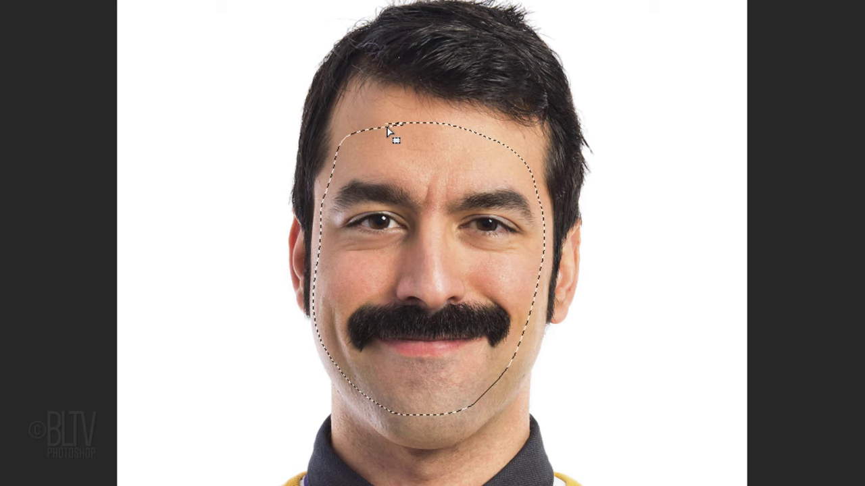
{"action": "key", "text": "ctrl+j"}
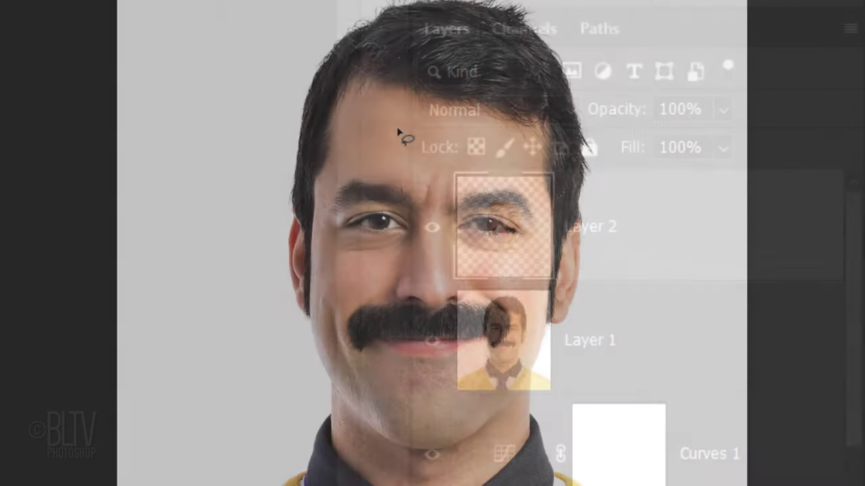
{"action": "key", "text": "v"}
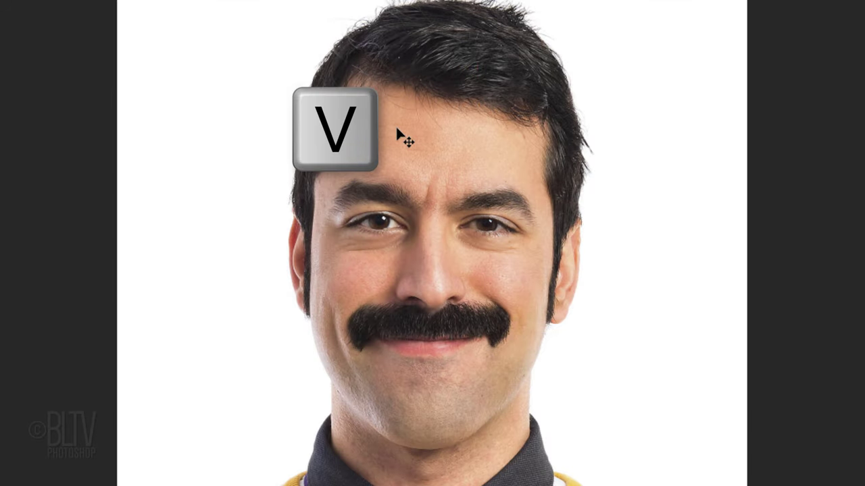
- Drag the man's face layer into Rustle.jpg as Layer 2 and set its opacity to 42%
{"action": "left_click_drag", "start_coordinate": [428, 264], "coordinate": [287, 114]}
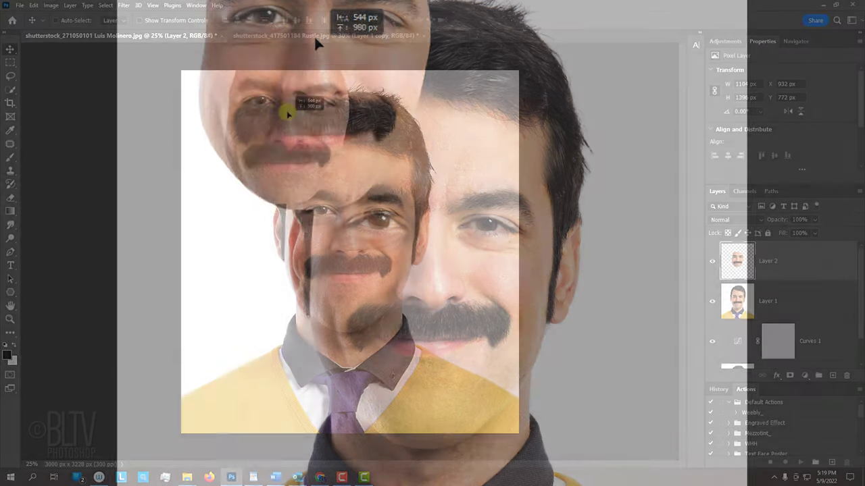
{"action": "left_click", "coordinate": [275, 35]}
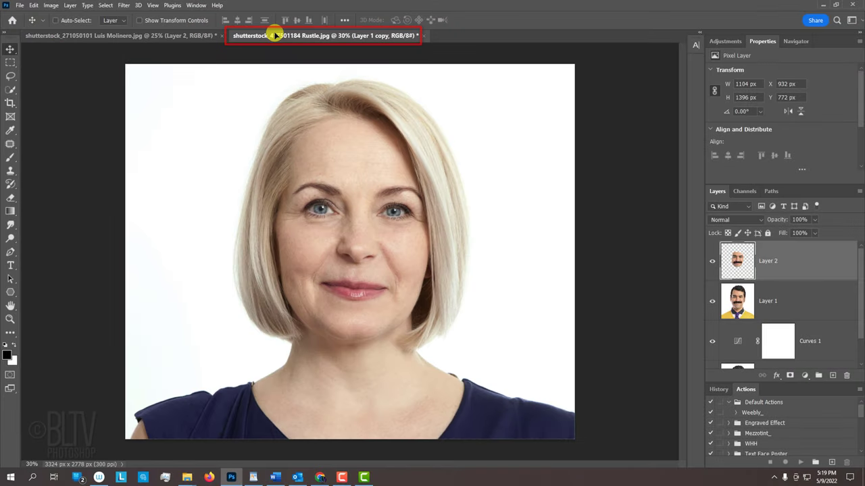
{"action": "left_click_drag", "start_coordinate": [275, 35], "coordinate": [347, 247]}
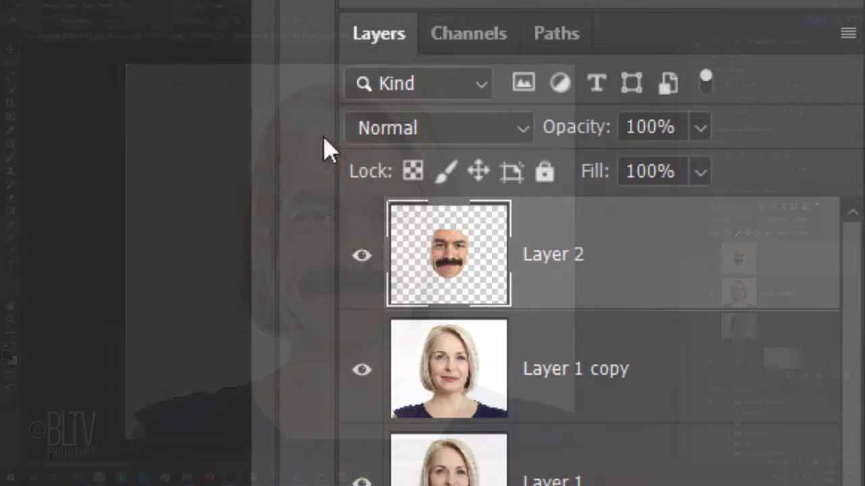
{"action": "left_click", "coordinate": [814, 221]}
{"action": "left_click_drag", "start_coordinate": [815, 232], "coordinate": [790, 233]}
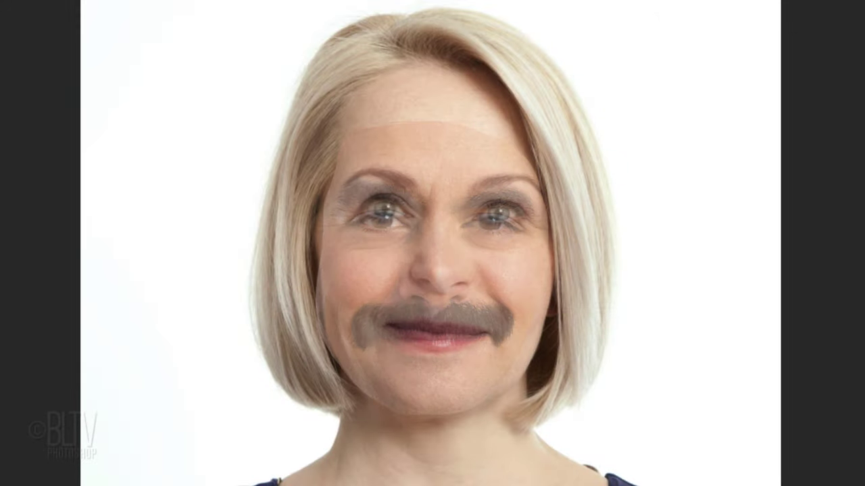
- Align the man's face over her eyes and mouth, scale it to 97.87%, then restore 100% opacity
{"action": "left_click_drag", "start_coordinate": [491, 260], "coordinate": [452, 247]}
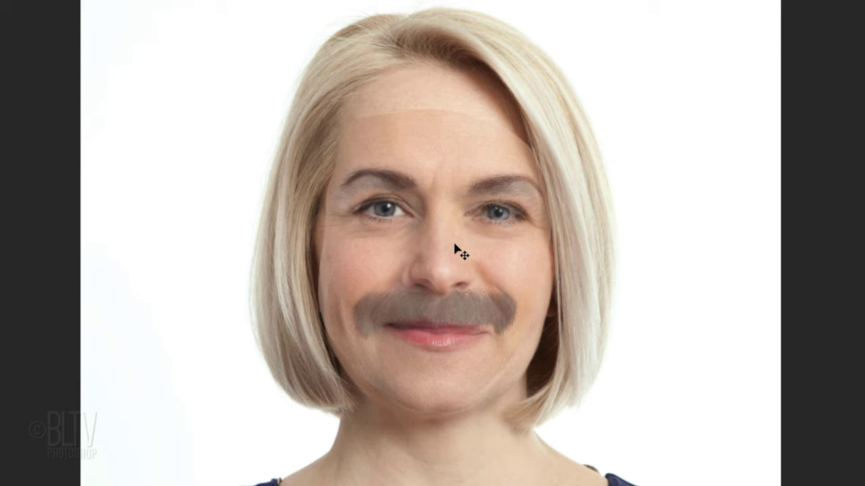
{"action": "key", "text": "ctrl+t"}
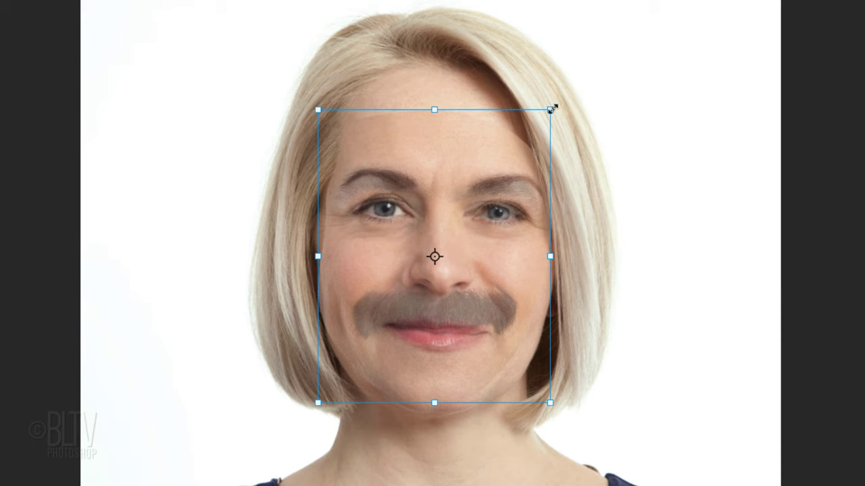
{"action": "key", "text": "alt"}
{"action": "left_click_drag", "start_coordinate": [552, 108], "coordinate": [587, 145]}
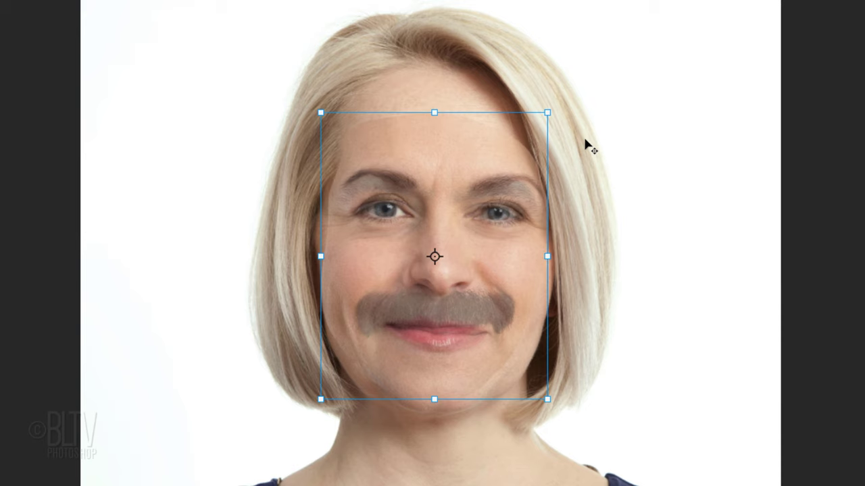
{"action": "key", "text": "alt+shift"}
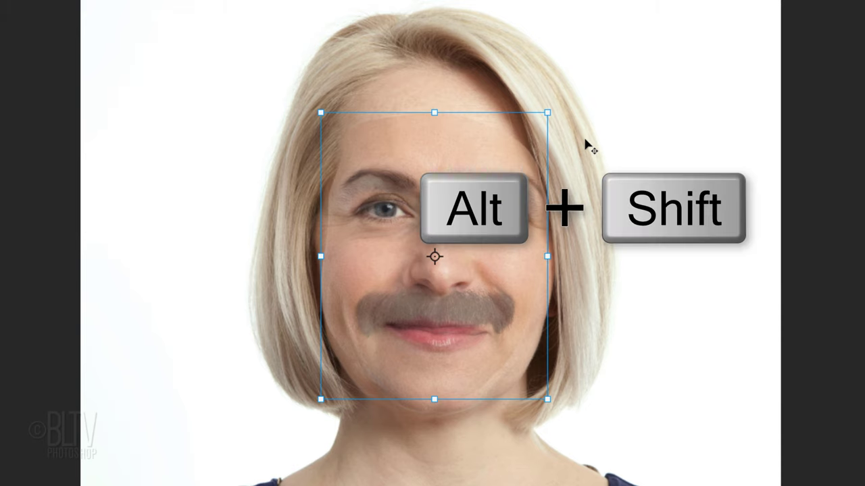
{"action": "mouse_move", "coordinate": [466, 219]}
{"action": "left_mouse_down"}
{"action": "mouse_move", "coordinate": [464, 235]}
{"action": "mouse_move", "coordinate": [471, 217]}
{"action": "left_mouse_up"}
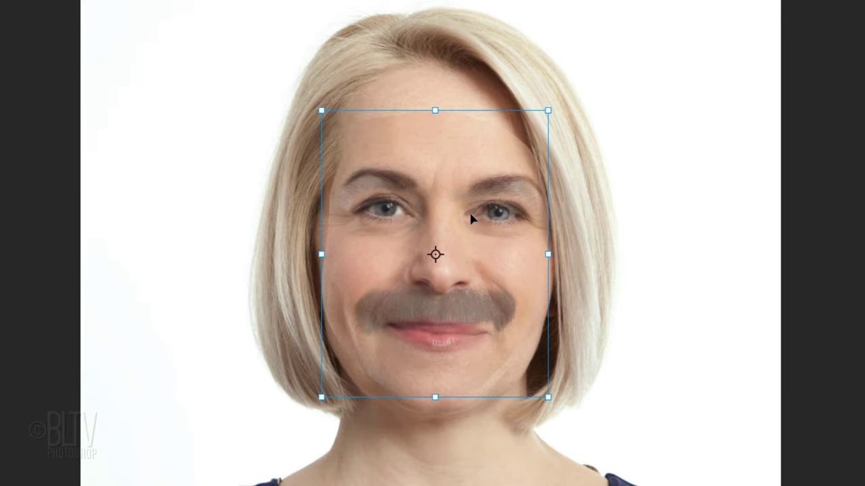
{"action": "key", "text": "Return"}
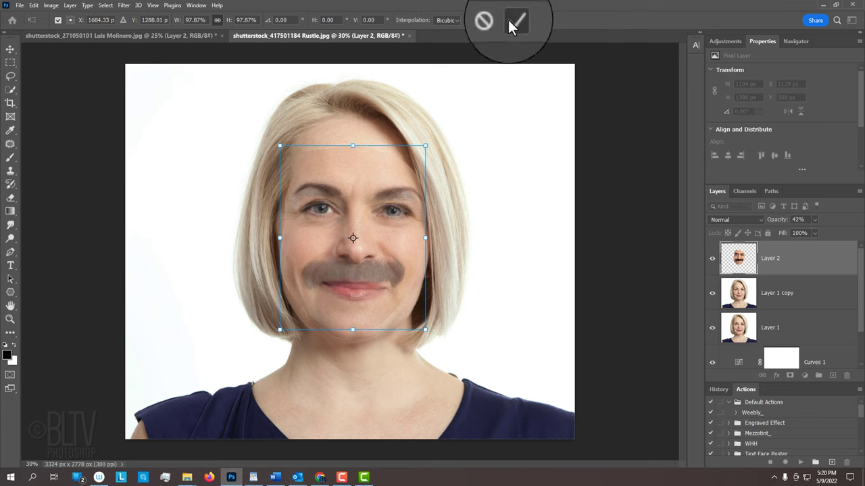
{"action": "left_click", "coordinate": [508, 20]}
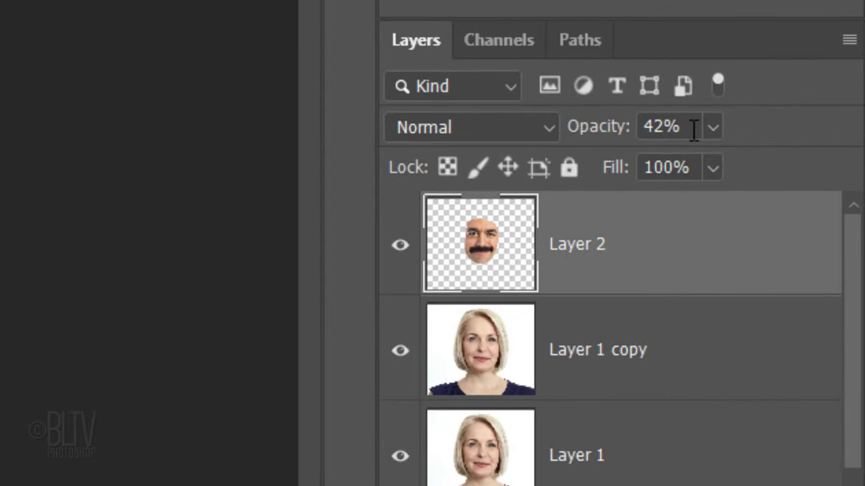
{"action": "left_click", "coordinate": [802, 208]}
{"action": "left_click_drag", "start_coordinate": [707, 159], "coordinate": [784, 159]}
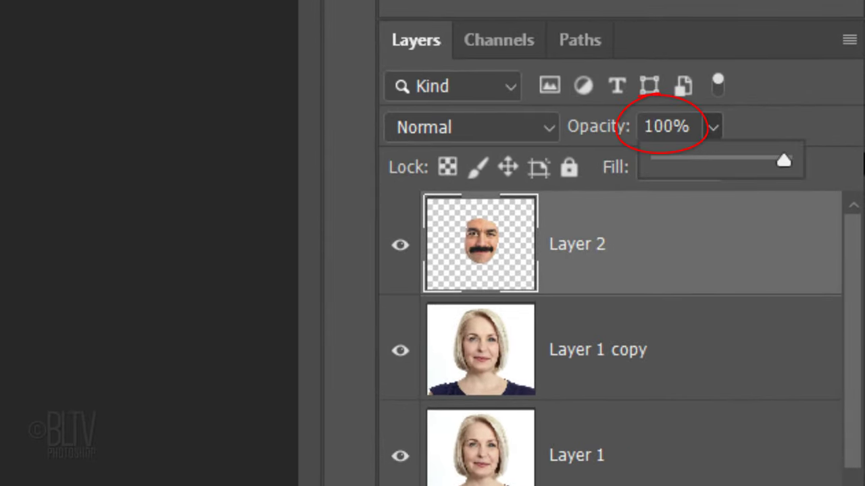
- Load Layer 2's face as a selection and contract it by 20 pixels
{"action": "left_click", "coordinate": [482, 251], "text": "ctrl"}
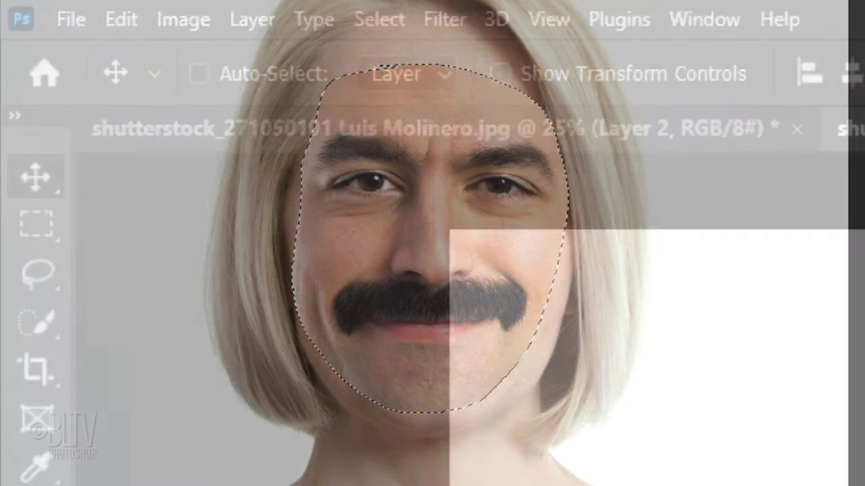
{"action": "left_click", "coordinate": [368, 20]}
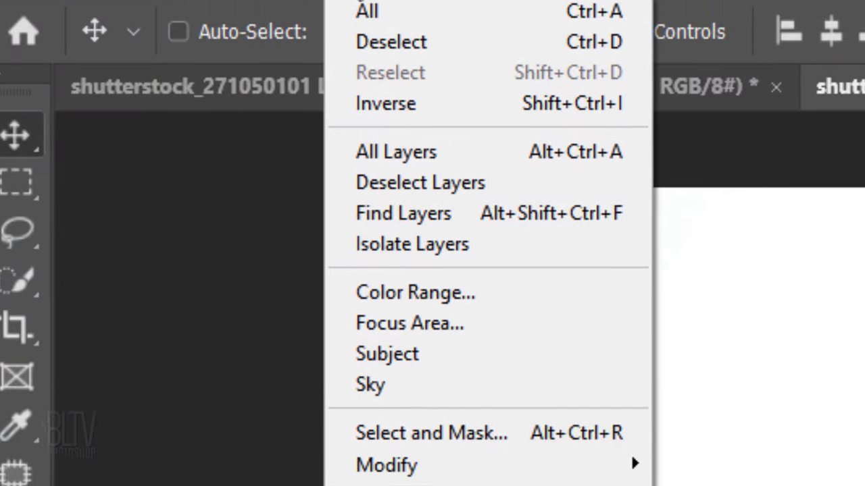
{"action": "mouse_move", "coordinate": [405, 468]}
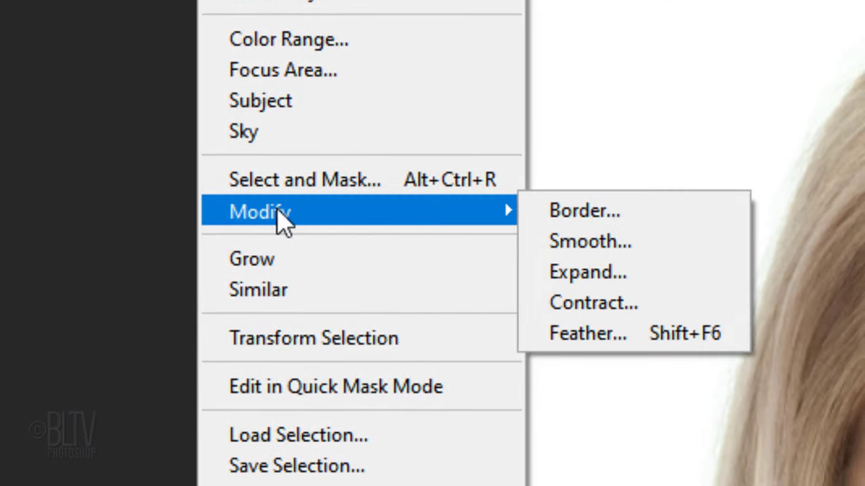
{"action": "left_click", "coordinate": [592, 305]}
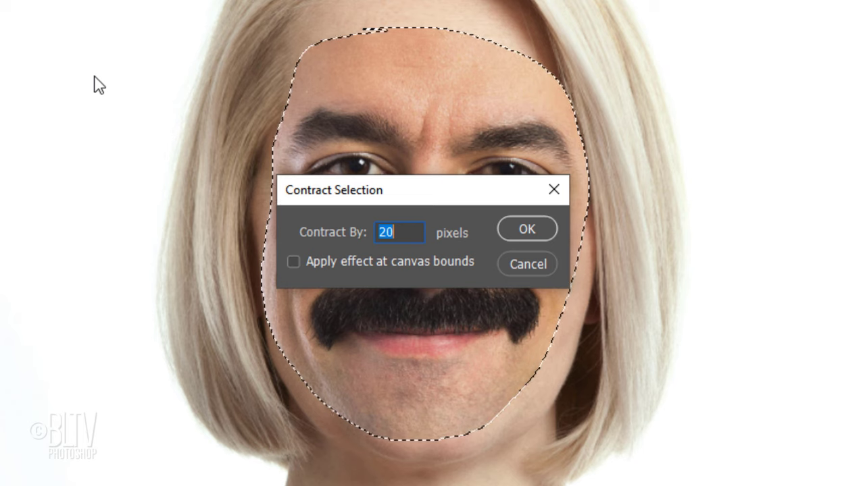
{"action": "left_click", "coordinate": [527, 230]}
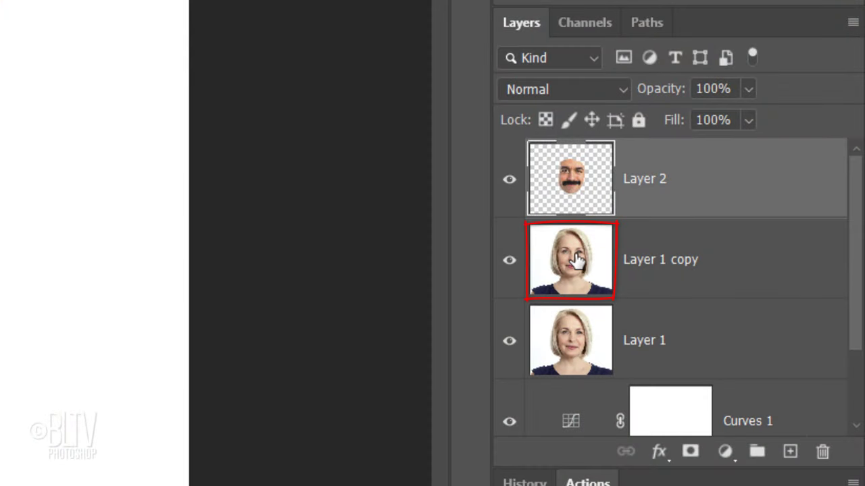
- Delete the selected face area from Layer 1 copy, deselect, and also select Layer 2
{"action": "left_click", "coordinate": [575, 260]}
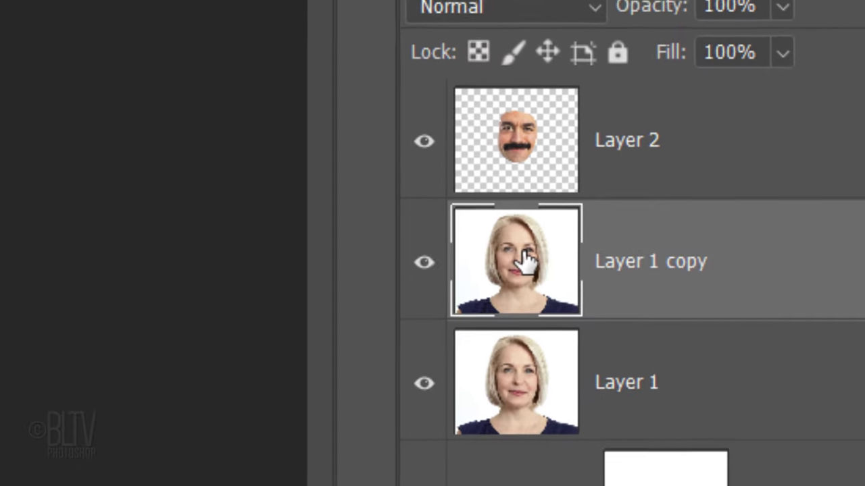
{"action": "key", "text": "Delete"}
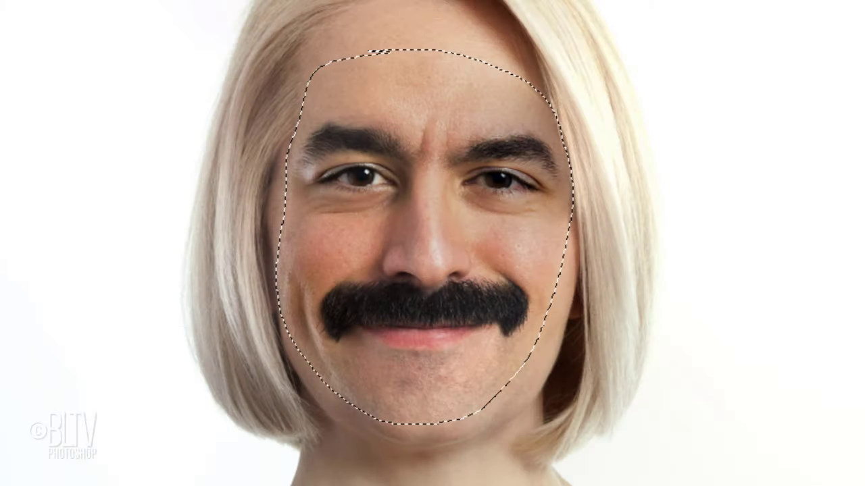
{"action": "key", "text": "ctrl+d"}
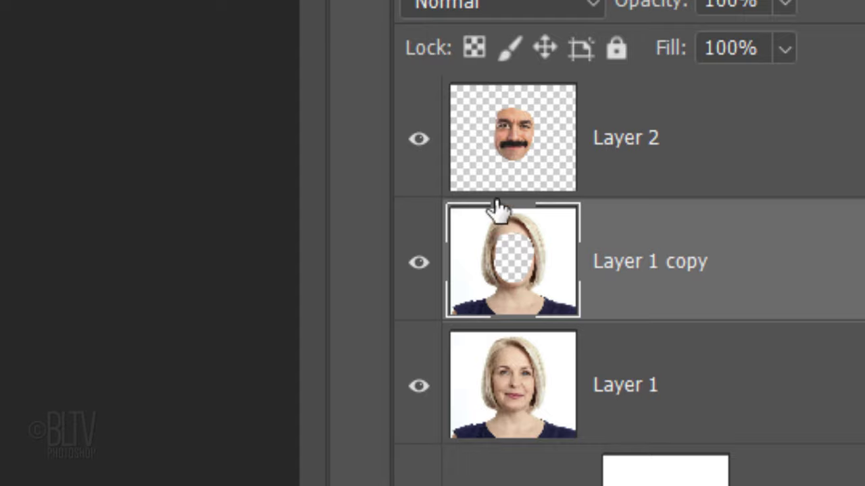
{"action": "left_click", "coordinate": [505, 136], "text": "shift"}
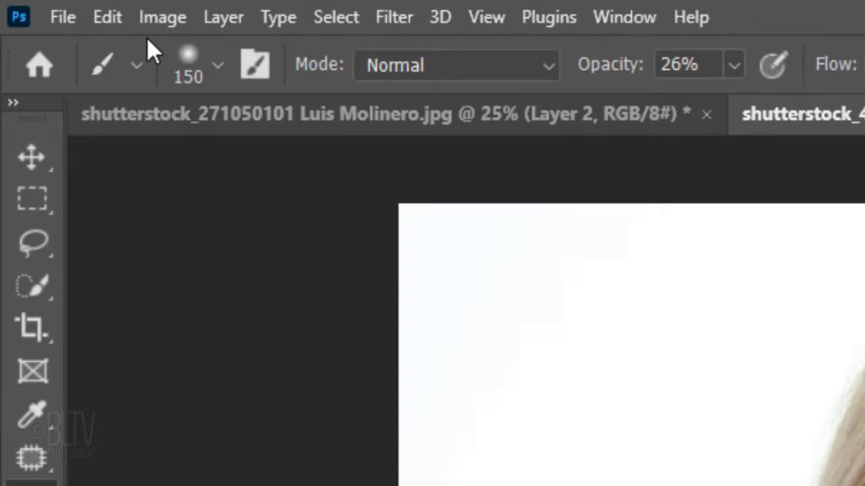
- Auto-Blend the layers as Stack Images with Seamless Tones and Content Aware Fill, dismissing the Trim error
{"action": "left_click", "coordinate": [106, 7]}
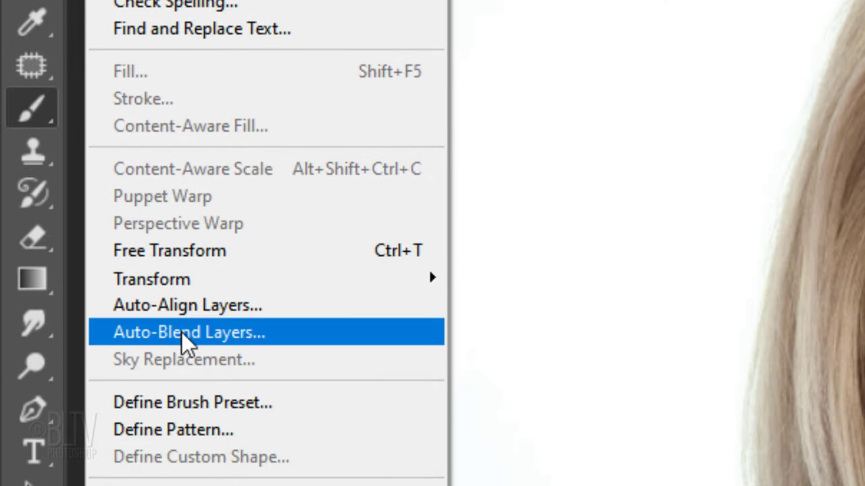
{"action": "left_click", "coordinate": [181, 332]}
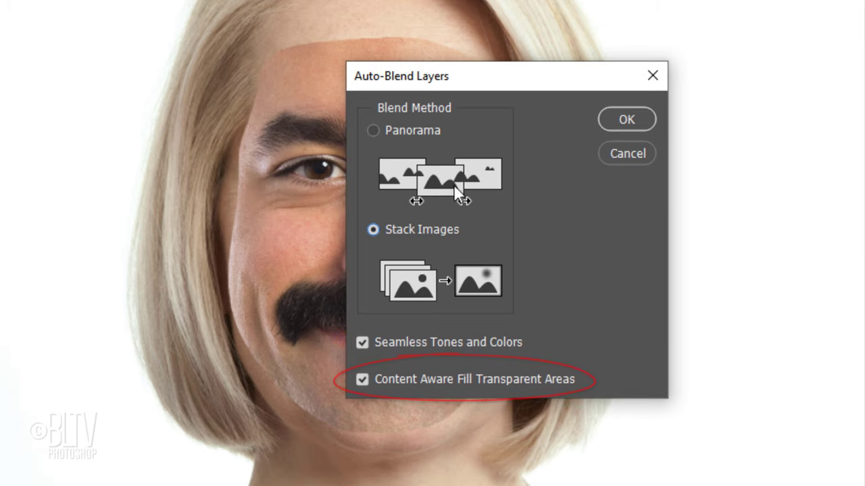
{"action": "left_click", "coordinate": [619, 116]}
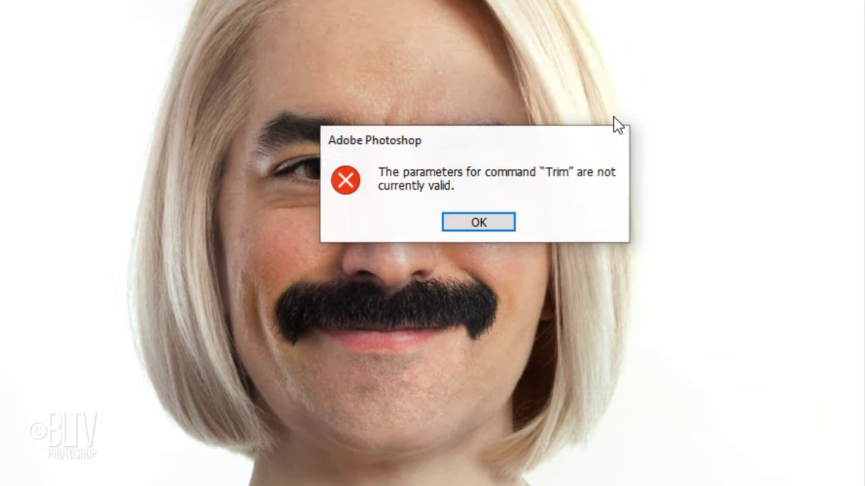
{"action": "left_click", "coordinate": [481, 225]}
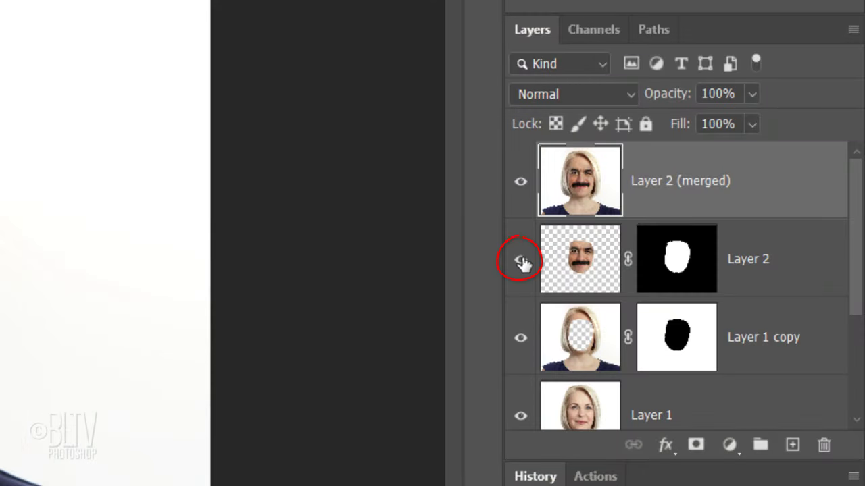
- Hide Layer 2 and Layer 1 copy and add a layer mask to Layer 2 (merged)
{"action": "left_click", "coordinate": [521, 261]}
{"action": "left_click", "coordinate": [521, 338]}
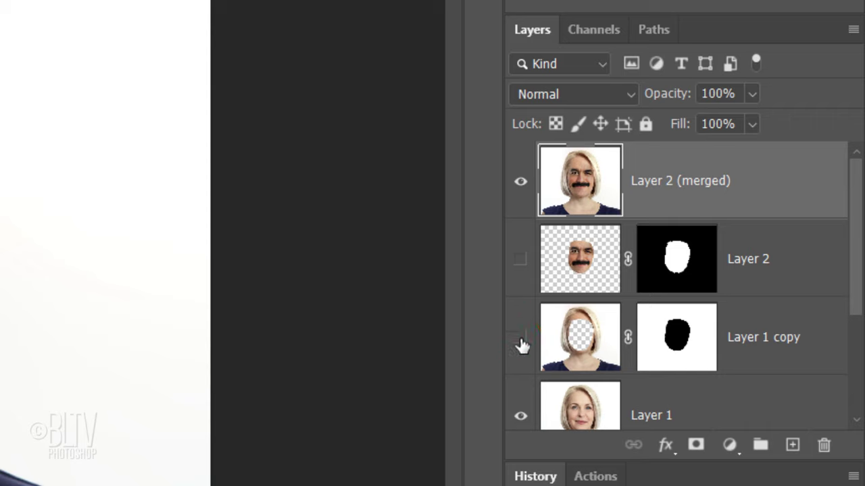
{"action": "left_click", "coordinate": [697, 445]}
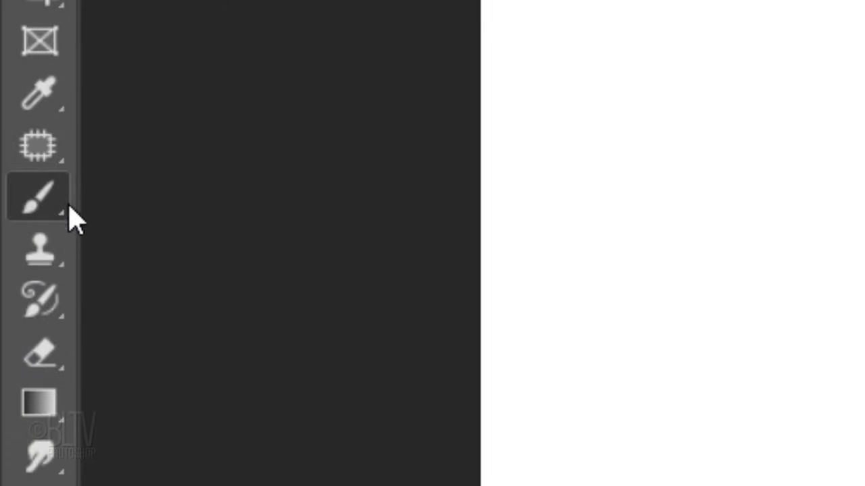
- Set up the Brush tool's size, swap foreground and background colours, and lower brush opacity to 48%
{"action": "right_click", "coordinate": [71, 203]}
{"action": "left_click", "coordinate": [186, 199]}
{"action": "left_click", "coordinate": [162, 49]}
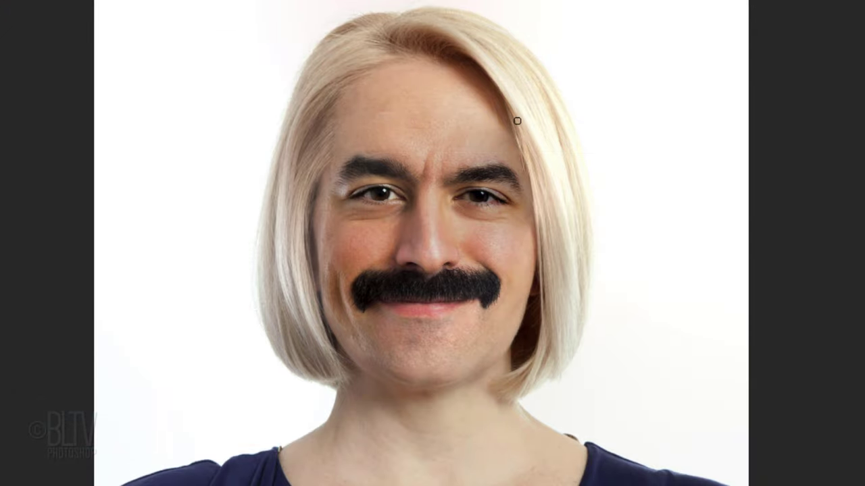
{"action": "key", "text": "bracketright"}
{"action": "key", "text": "bracketleft"}
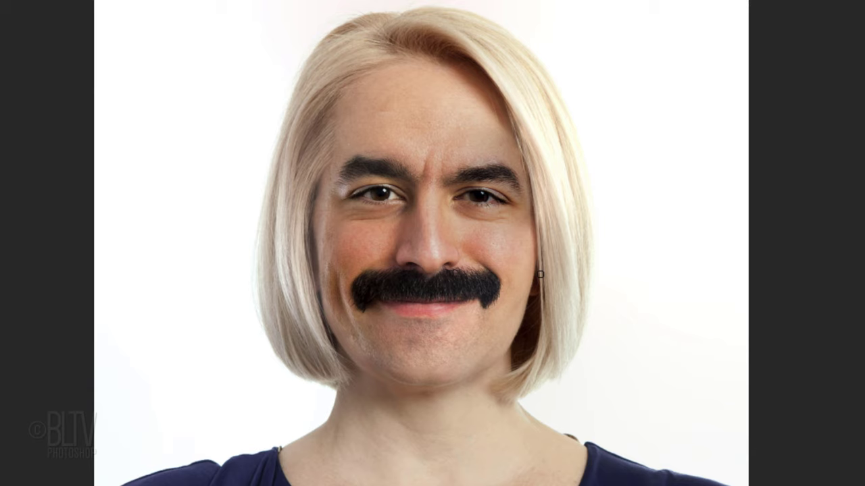
{"action": "key", "text": "x"}
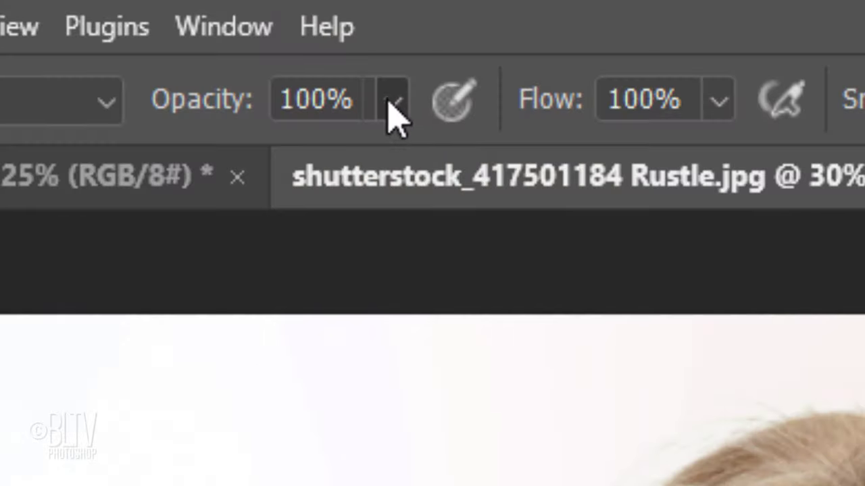
{"action": "left_click", "coordinate": [387, 101]}
{"action": "left_click_drag", "start_coordinate": [388, 149], "coordinate": [244, 194]}
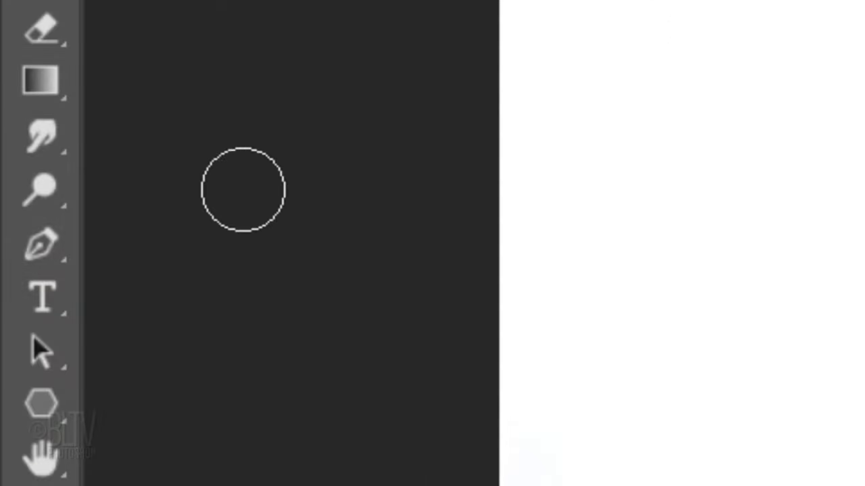
- Dodge the midtones around and under both eyes at 21% exposure with an enlarged brush
{"action": "right_click", "coordinate": [44, 196]}
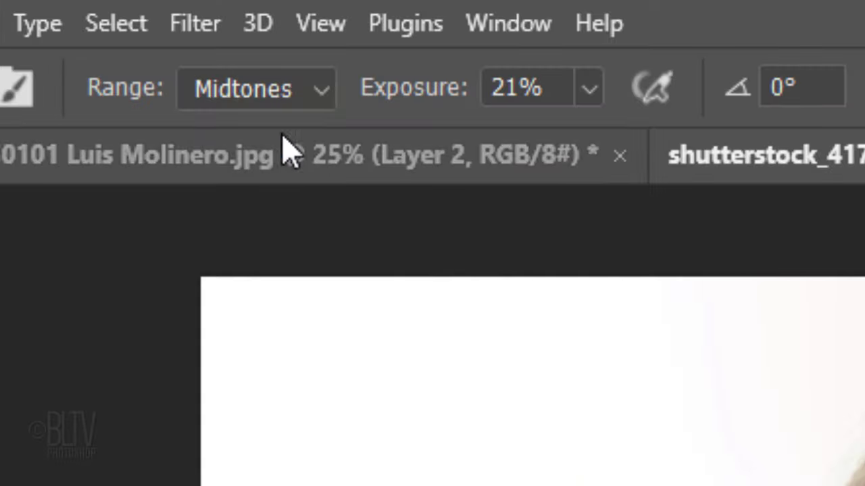
{"action": "left_click", "coordinate": [320, 91]}
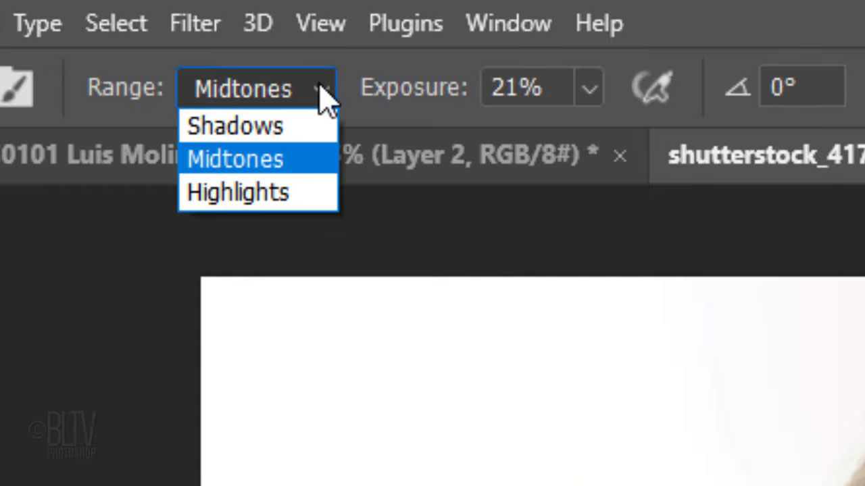
{"action": "left_click", "coordinate": [323, 94]}
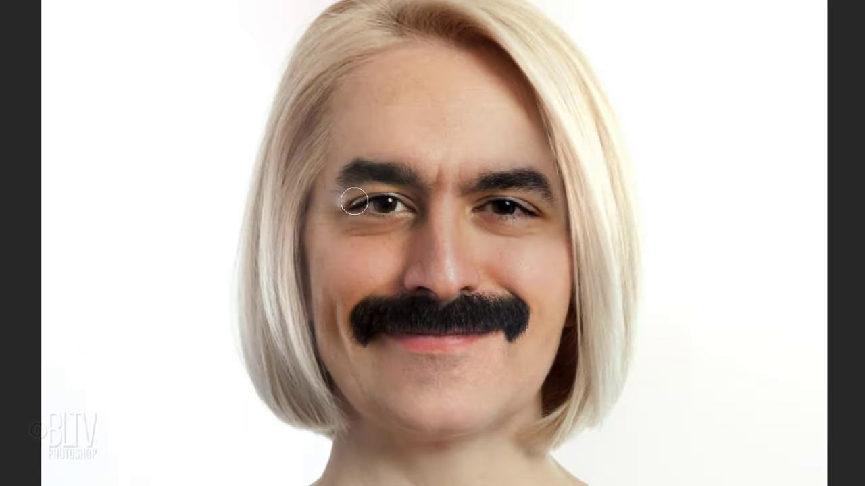
{"action": "key", "text": "bracketright"}
{"action": "mouse_move", "coordinate": [368, 200]}
{"action": "left_mouse_down"}
{"action": "mouse_move", "coordinate": [530, 192]}
{"action": "mouse_move", "coordinate": [409, 189]}
{"action": "left_mouse_up"}
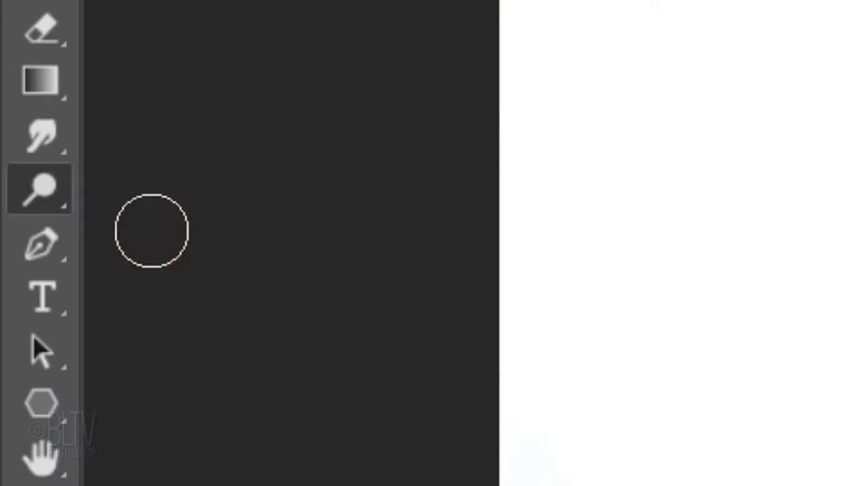
- Switch to the Sponge tool at 12% flow and bring up its saturate/desaturate mode choices
{"action": "right_click", "coordinate": [40, 189]}
{"action": "left_click", "coordinate": [223, 270]}
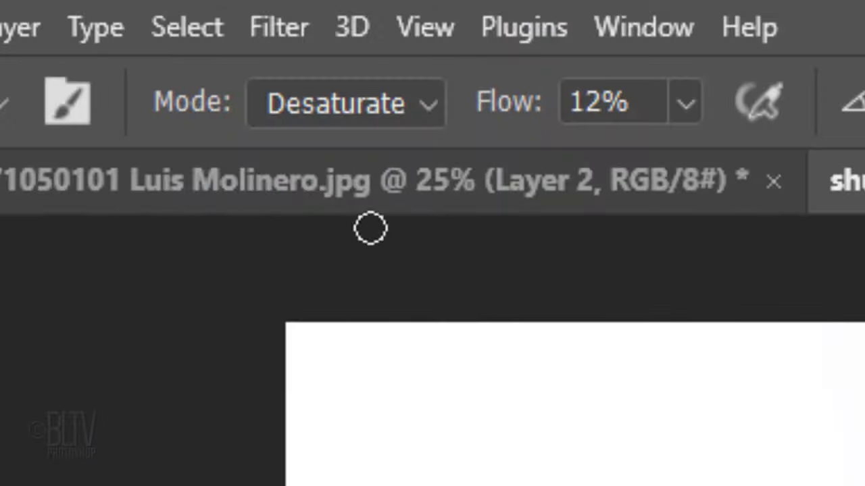
{"action": "left_click", "coordinate": [430, 105]}
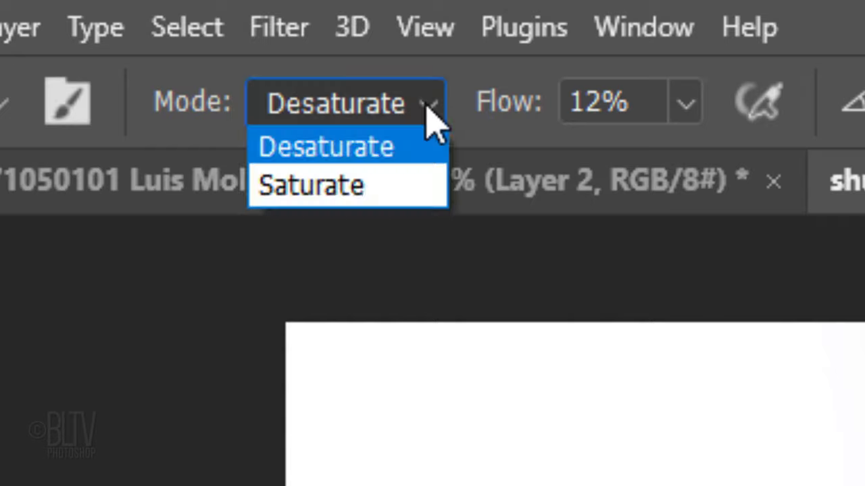